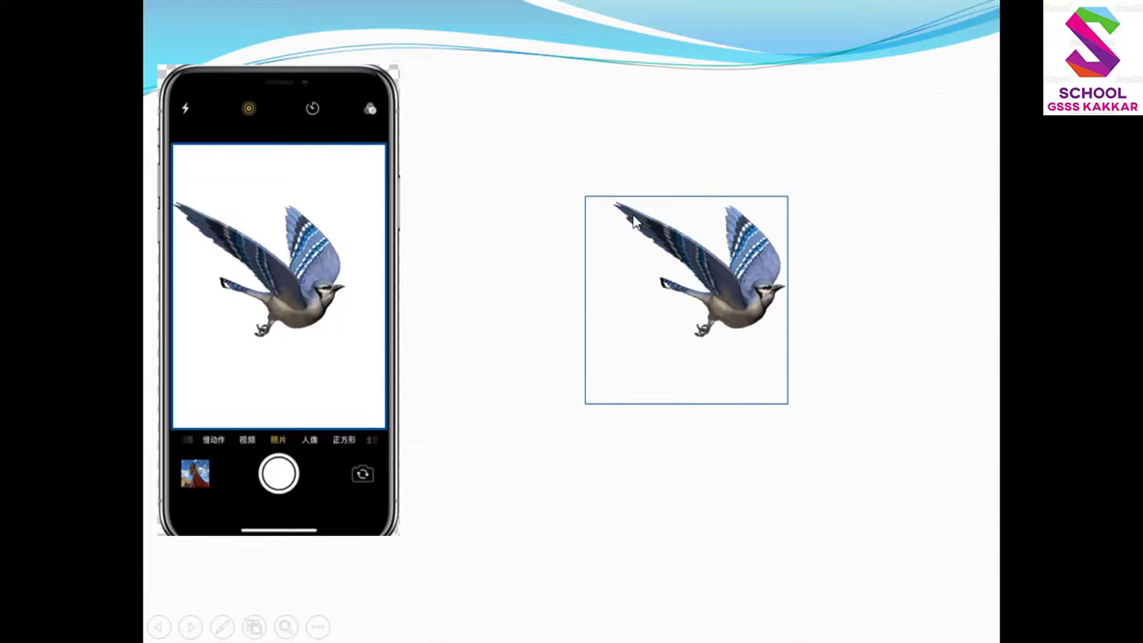
- Advance the slide show to the slide with the bird's flight frames and switch to Adobe ImageReady
click(632, 220)
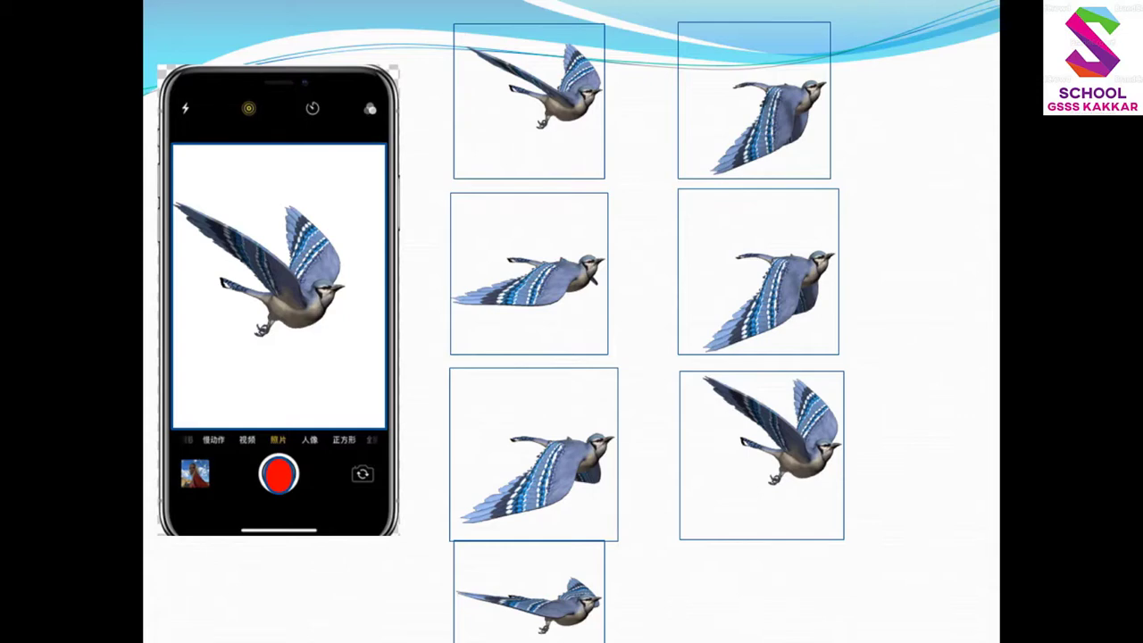
key(alt+Tab)
key(alt+Tab)
key(alt+Tab)
key(alt+Tab)
key(alt+Tab)
key(alt+Tab)
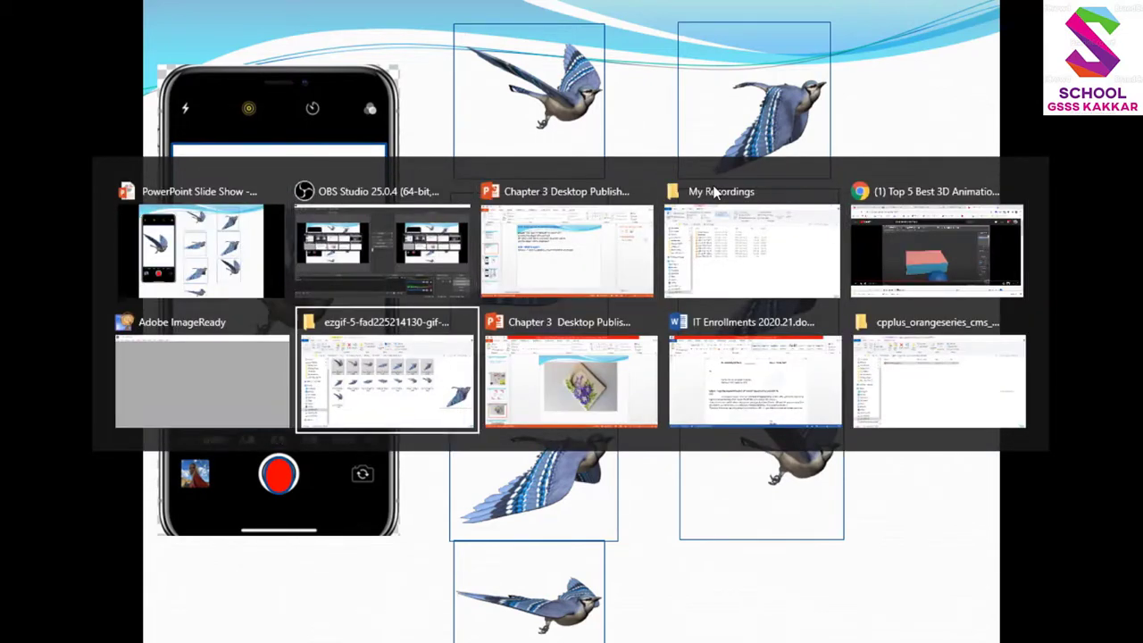
key(alt+Tab)
key(alt+Tab)
key(alt+Tab)
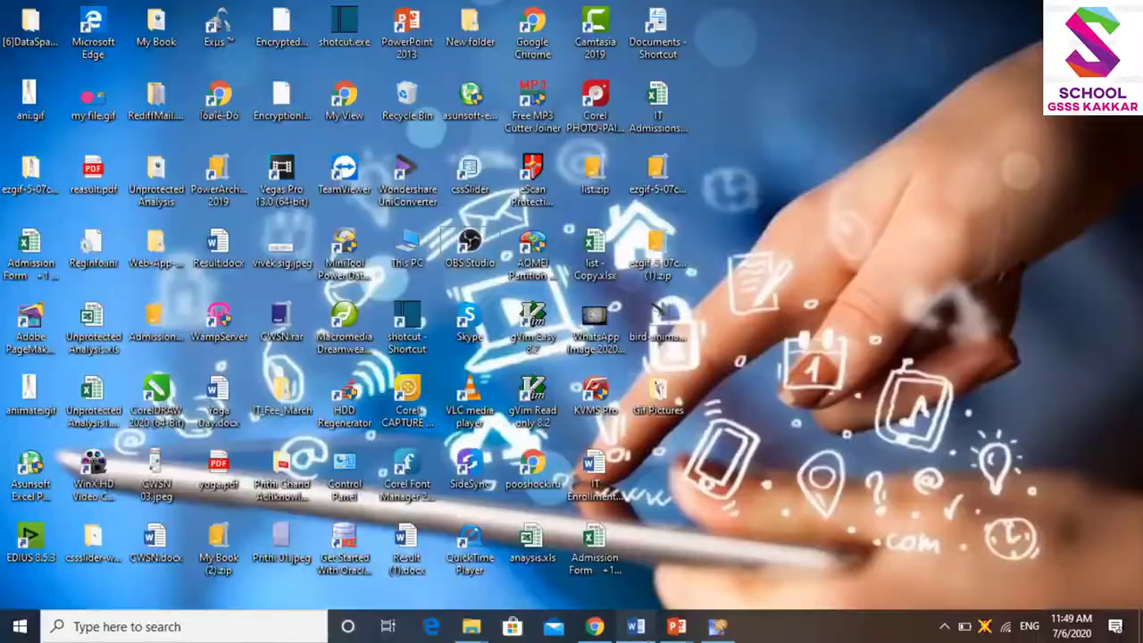
click(710, 630)
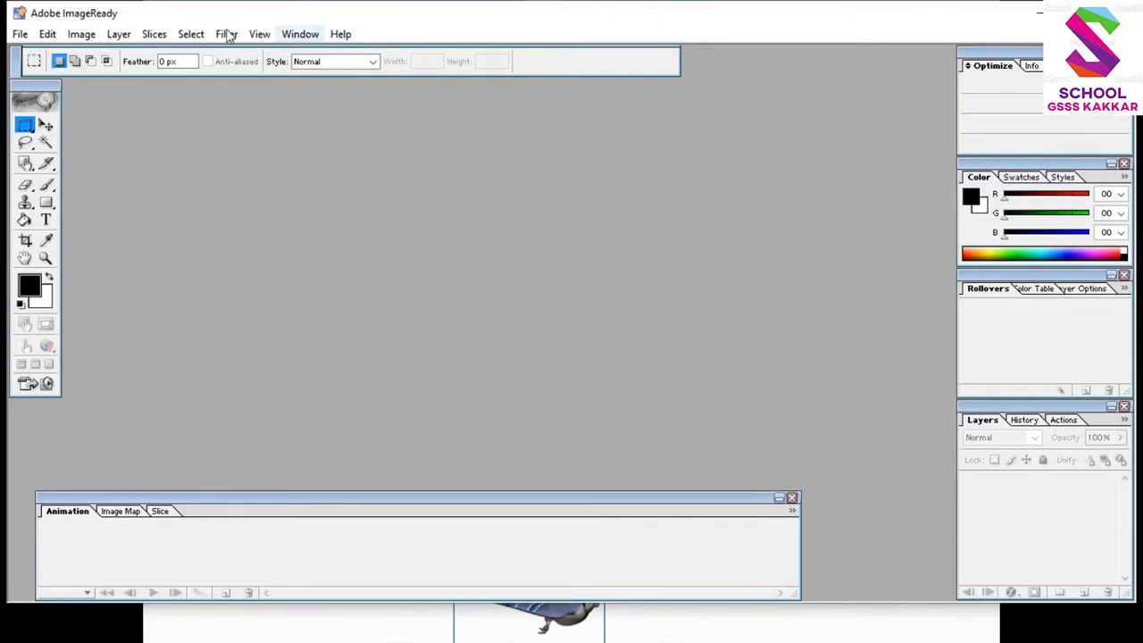
- Hide the Animation palette and show it again
click(260, 38)
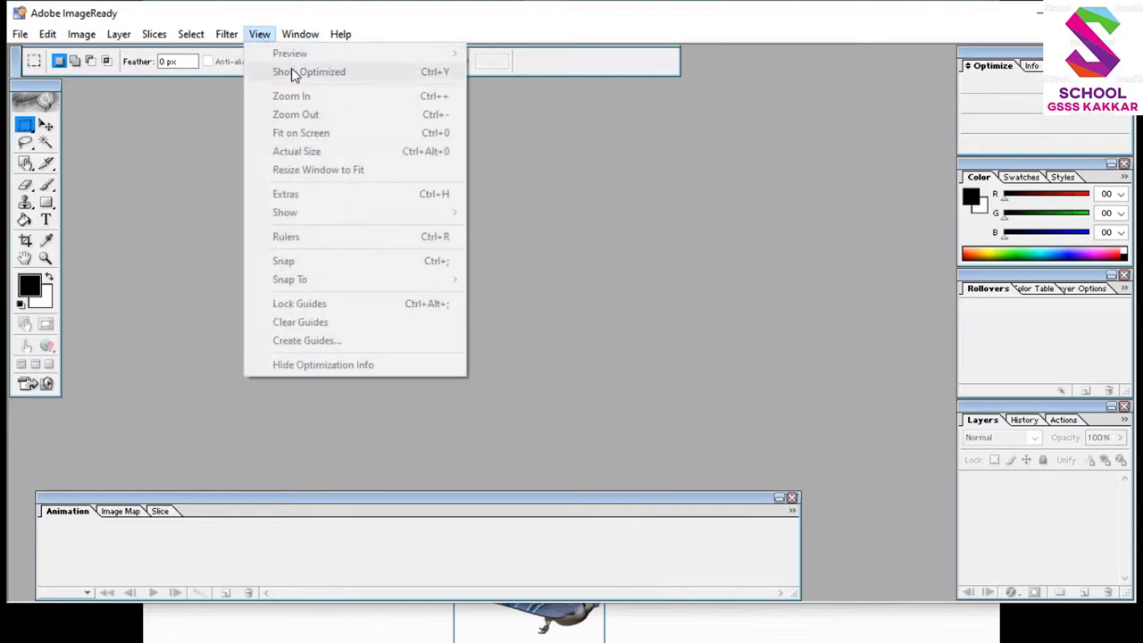
click(236, 306)
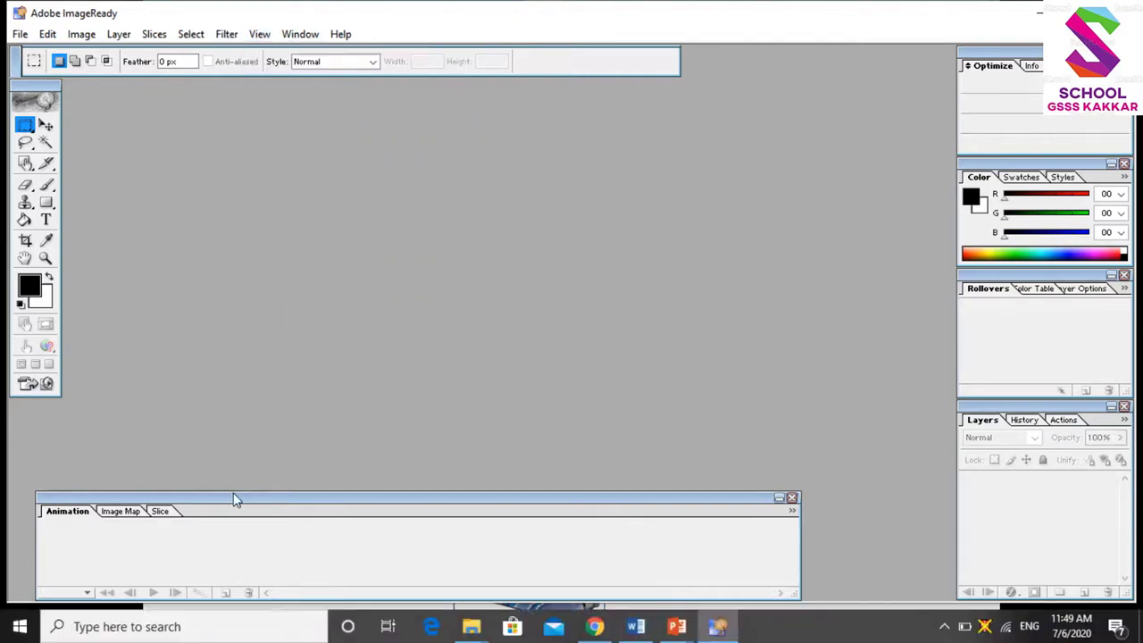
click(293, 34)
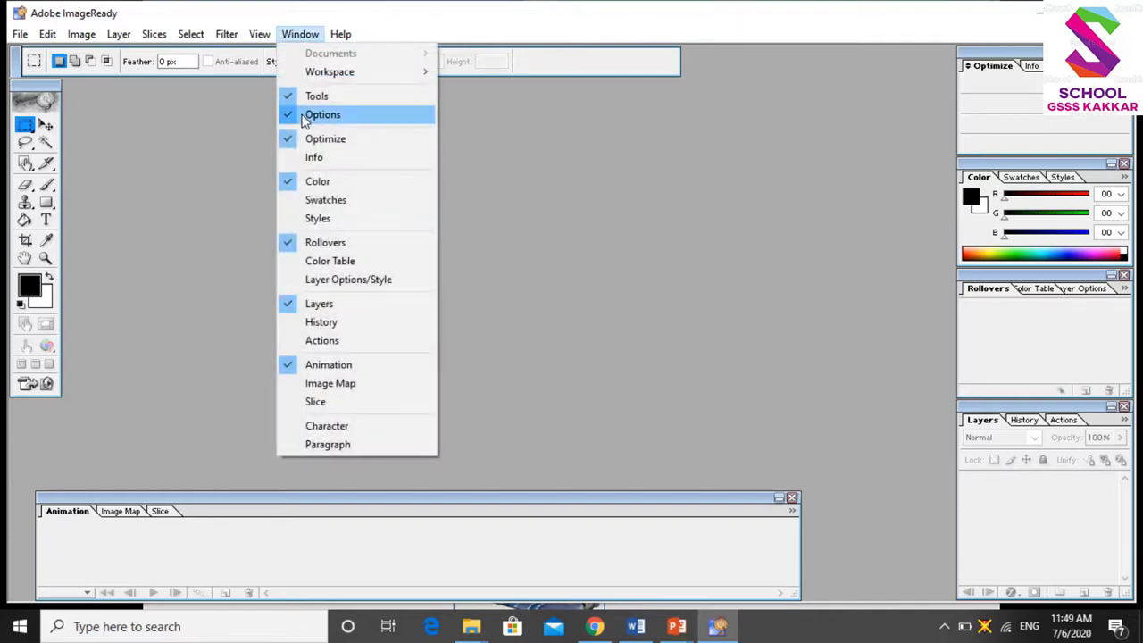
click(291, 366)
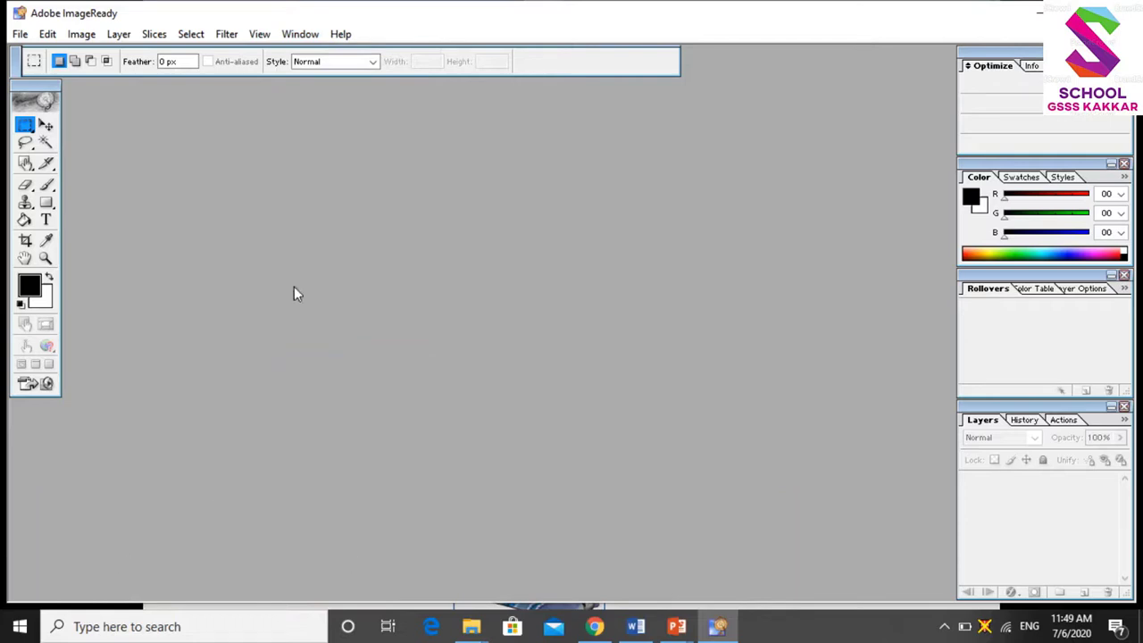
click(306, 36)
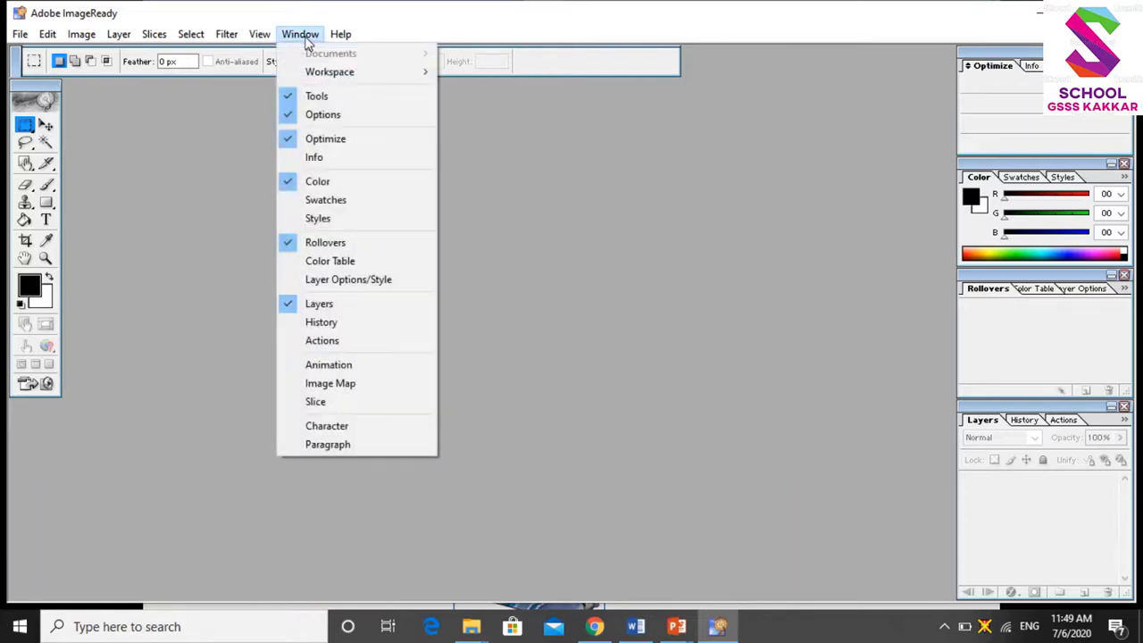
click(330, 366)
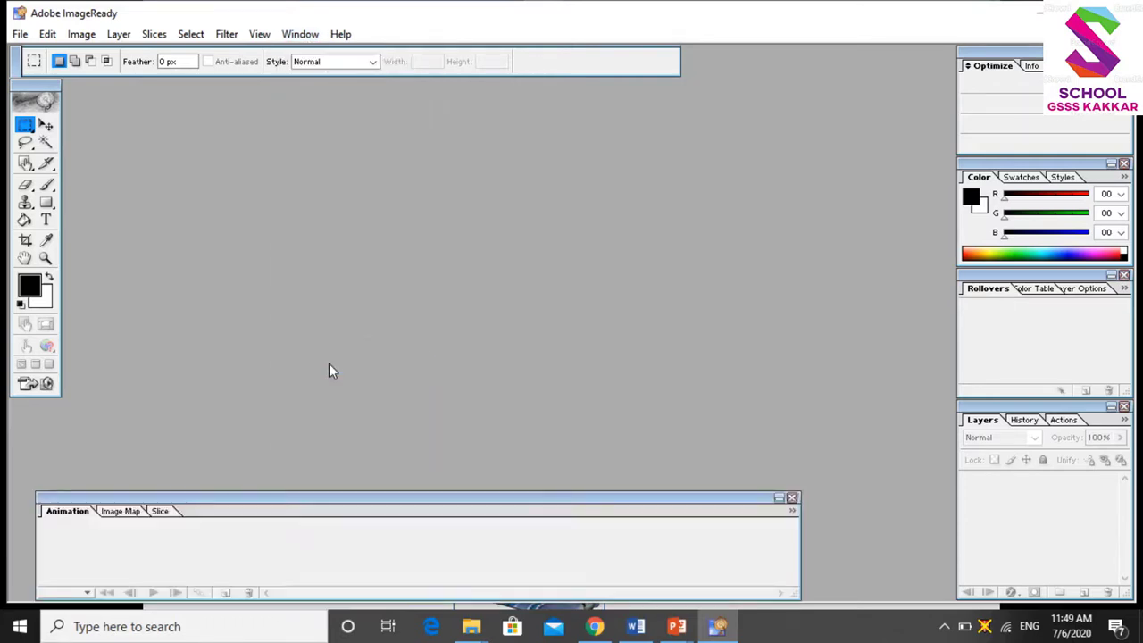
- Open gif1.gif from the Gif Pictures folder on the Desktop and play its frame animation
click(22, 36)
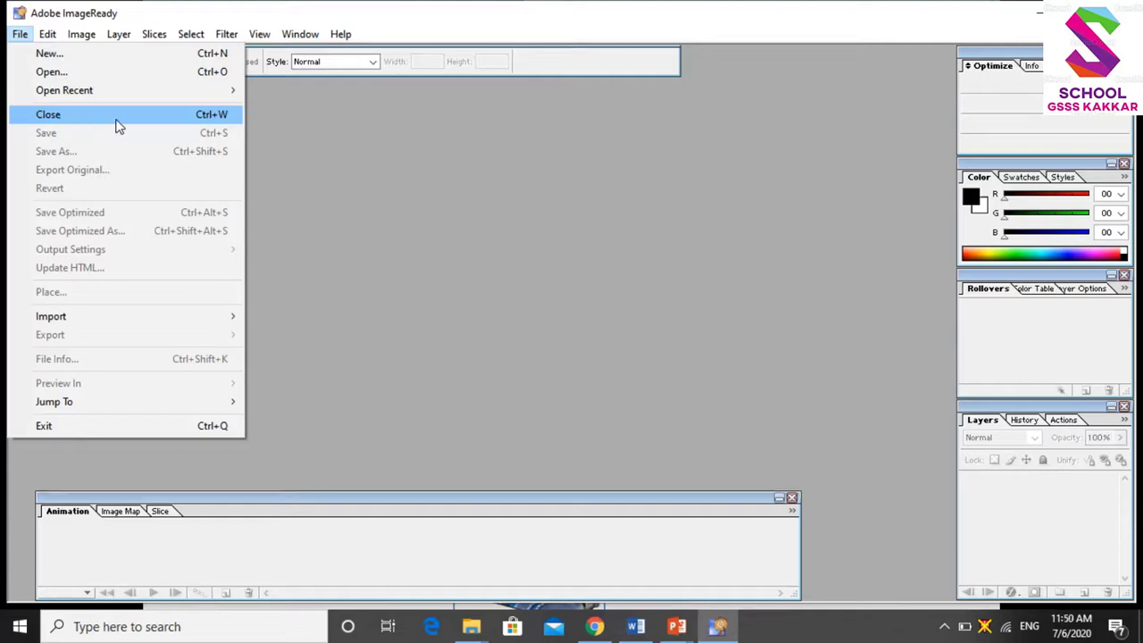
click(81, 73)
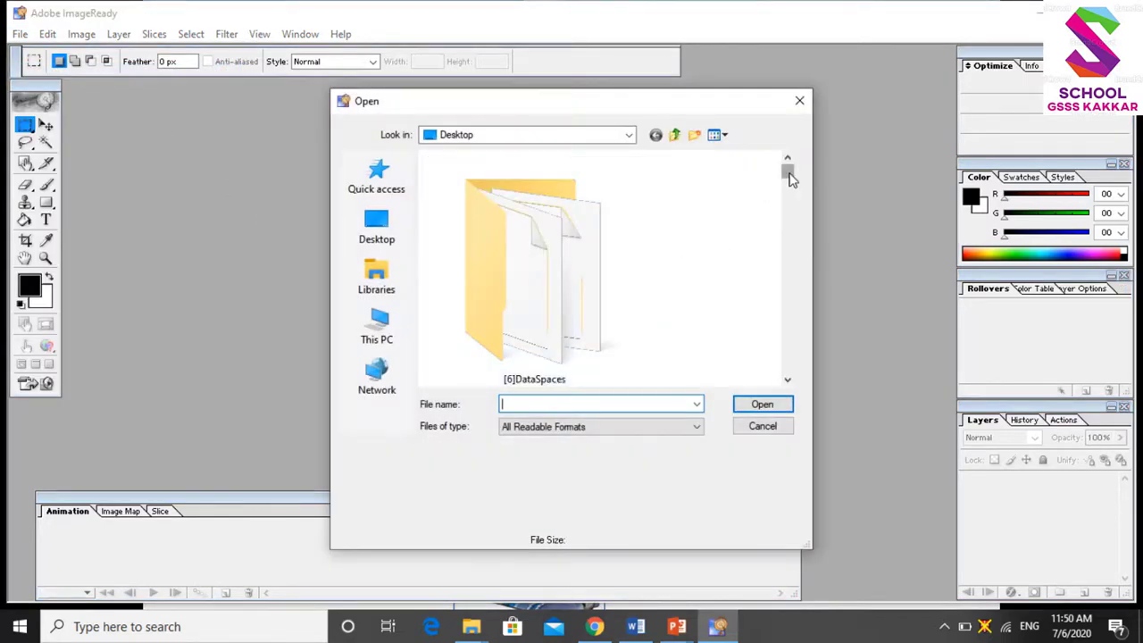
drag(791, 179, 789, 178)
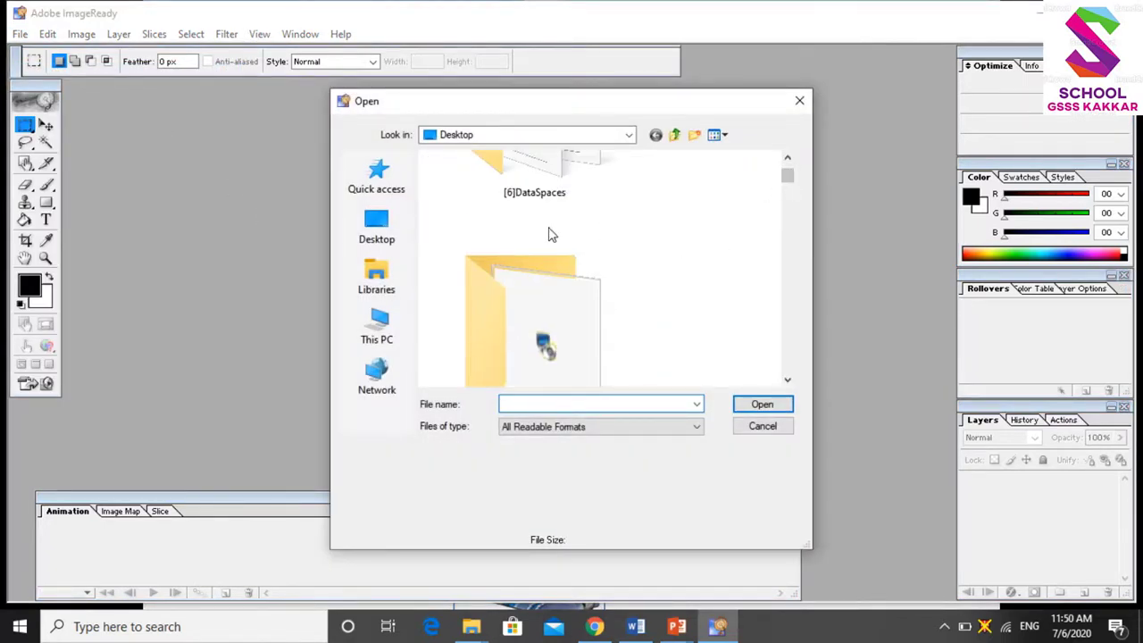
click(535, 308)
scroll(536, 307, down, 1)
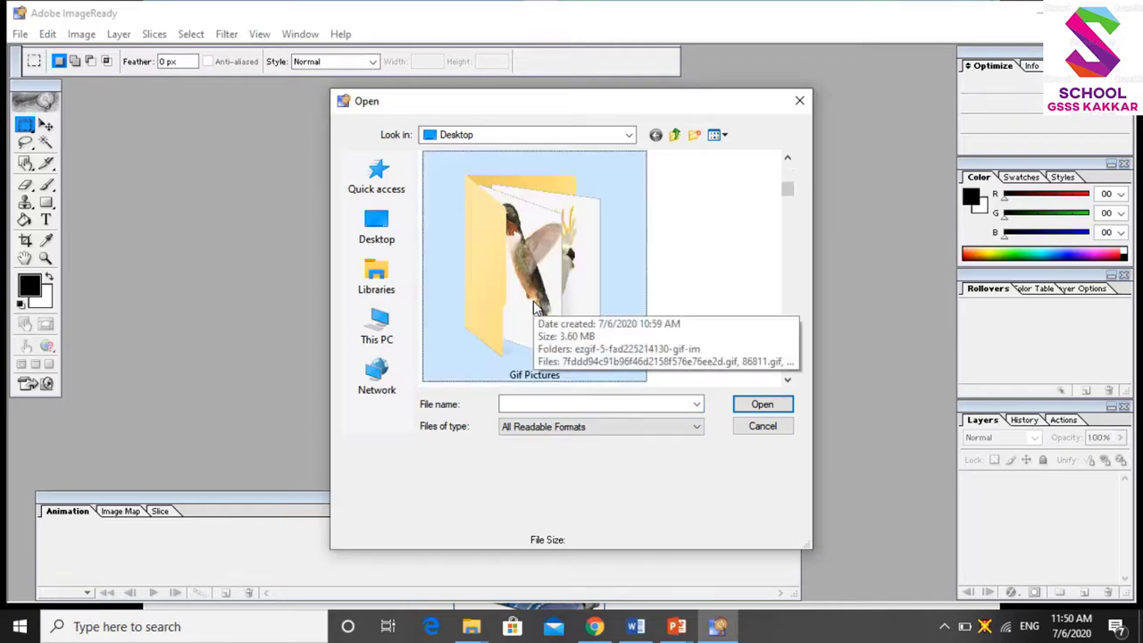
double_click(572, 277)
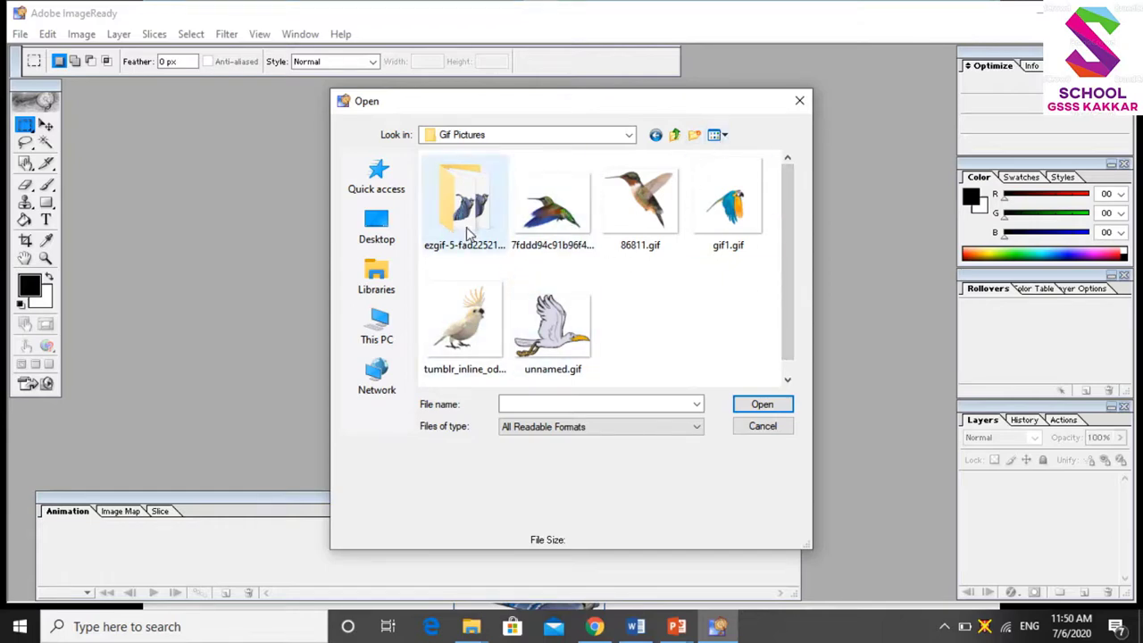
double_click(463, 199)
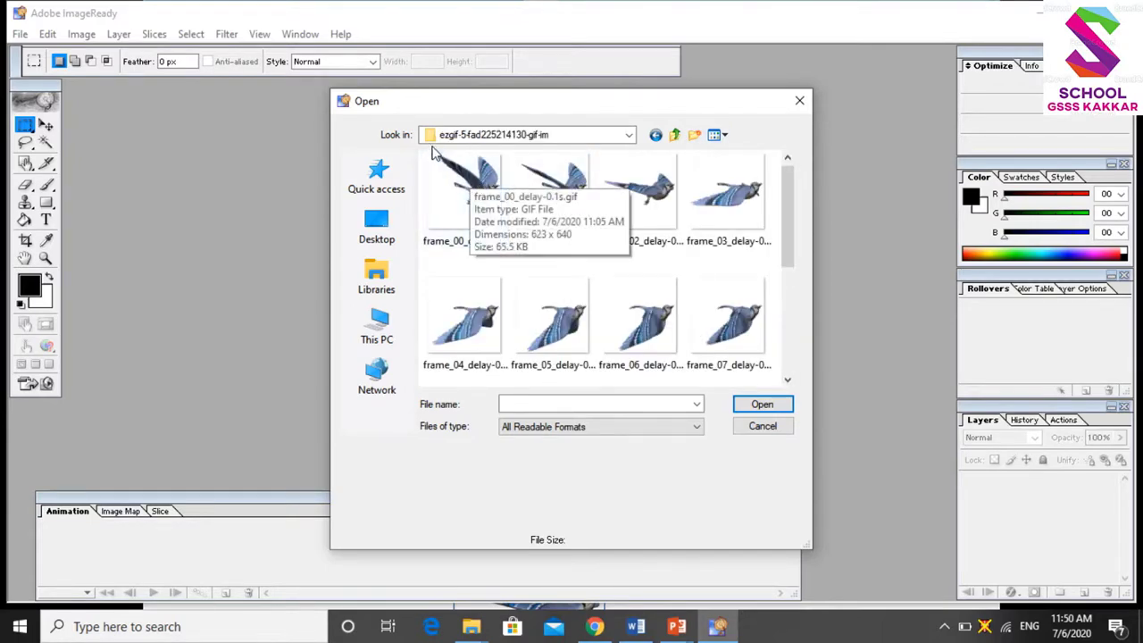
click(656, 136)
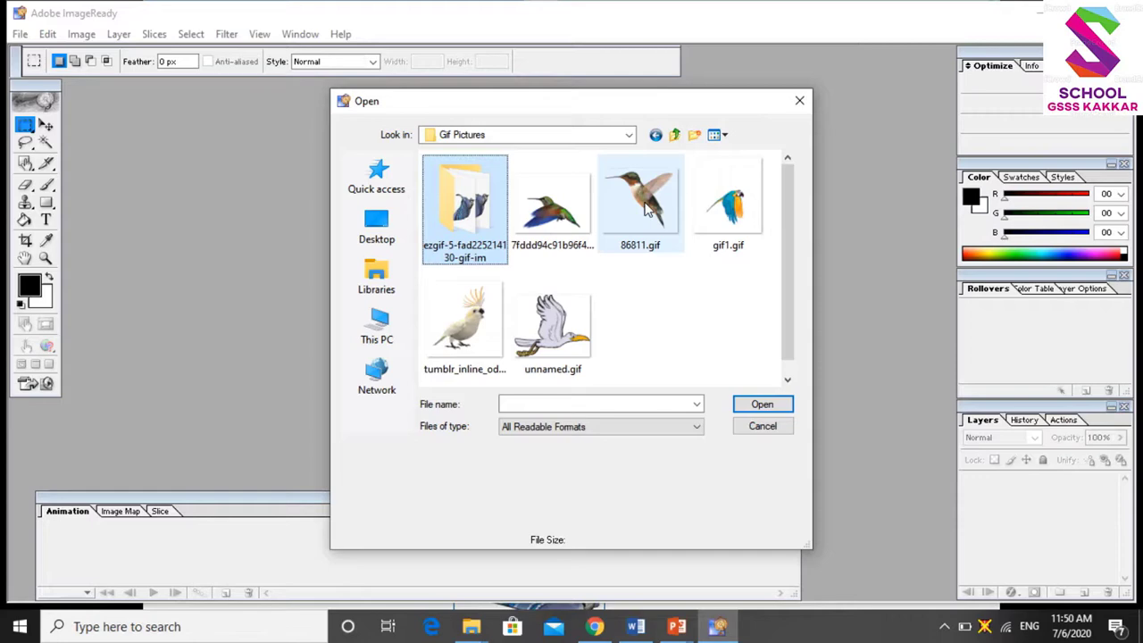
click(726, 219)
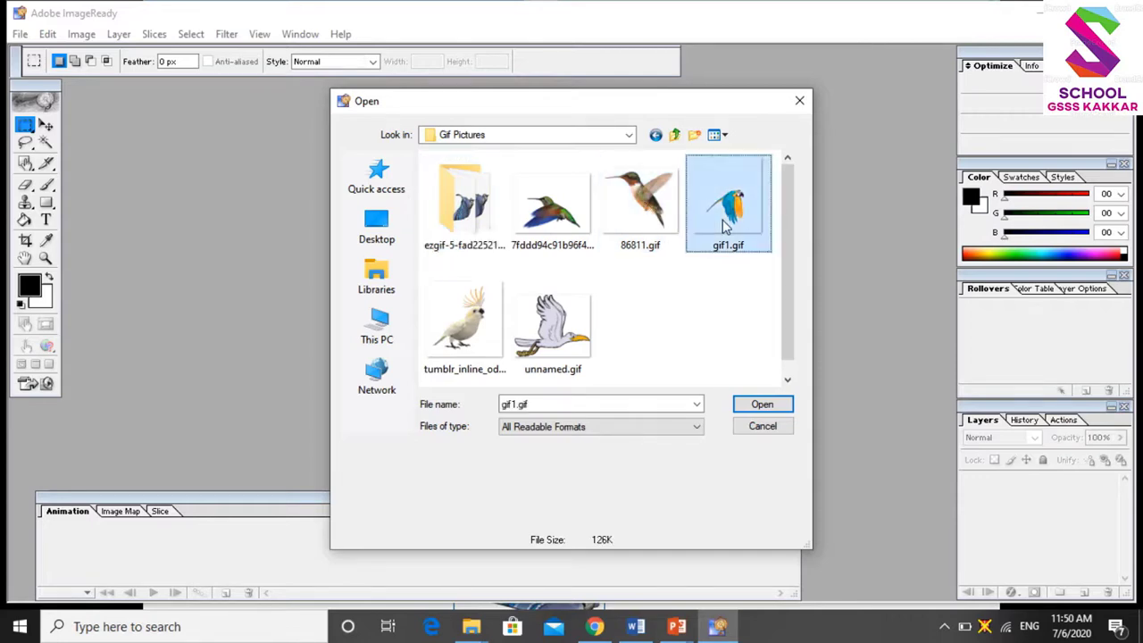
click(762, 404)
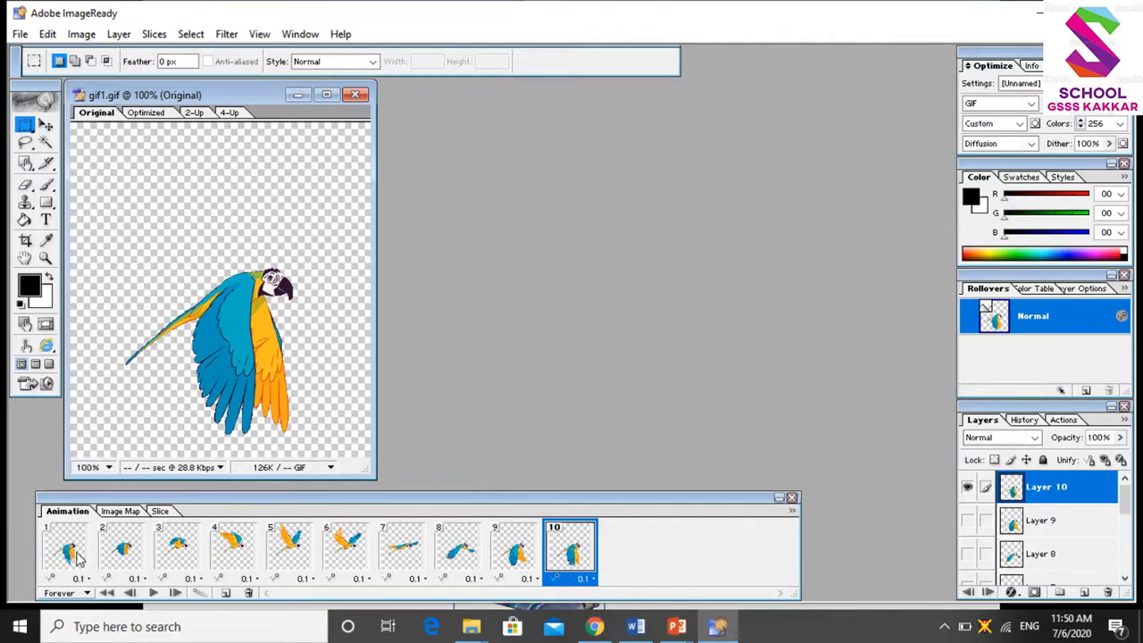
click(156, 595)
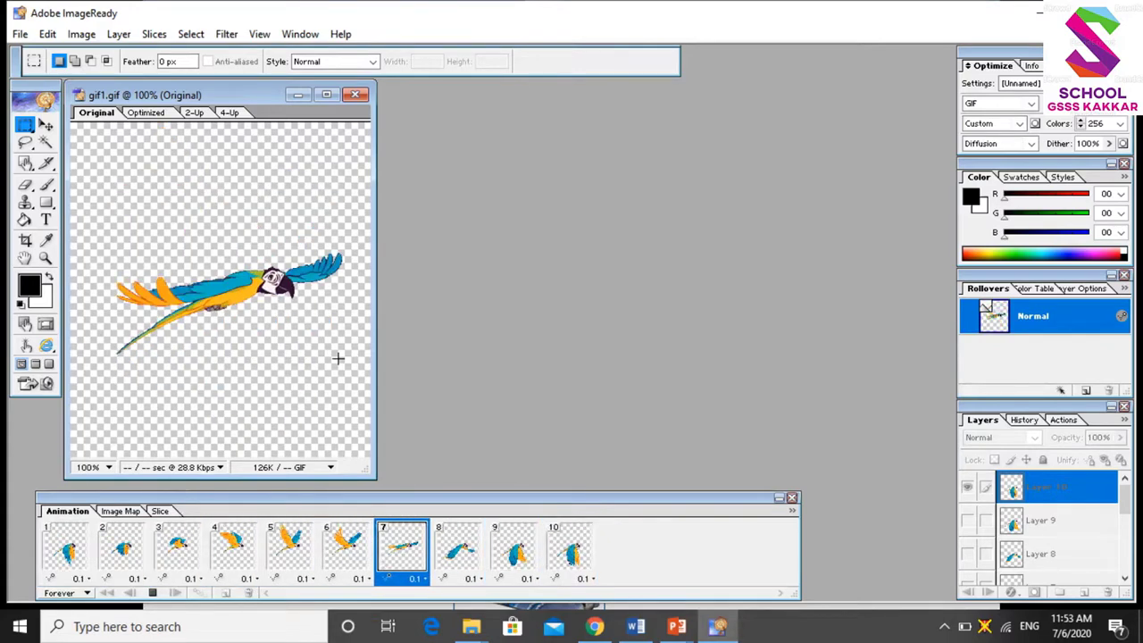
- Switch to the Chapter 3 Desktop Publishing (Advanced) presentation in PowerPoint, select the Top Animation Software slide and start the slide show
click(677, 626)
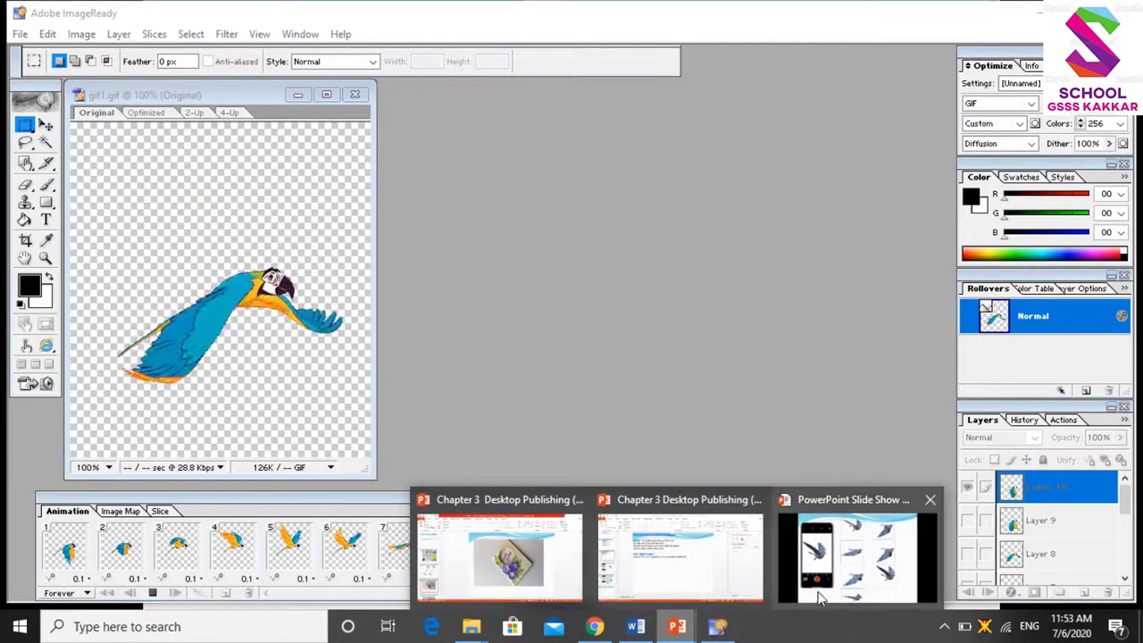
click(696, 572)
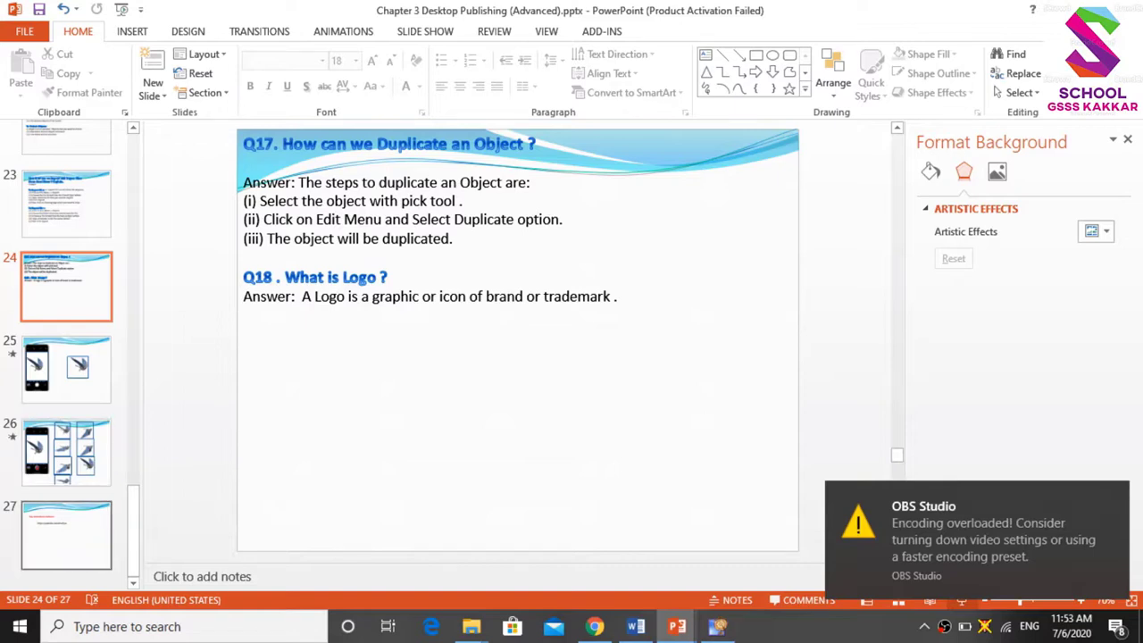
click(48, 551)
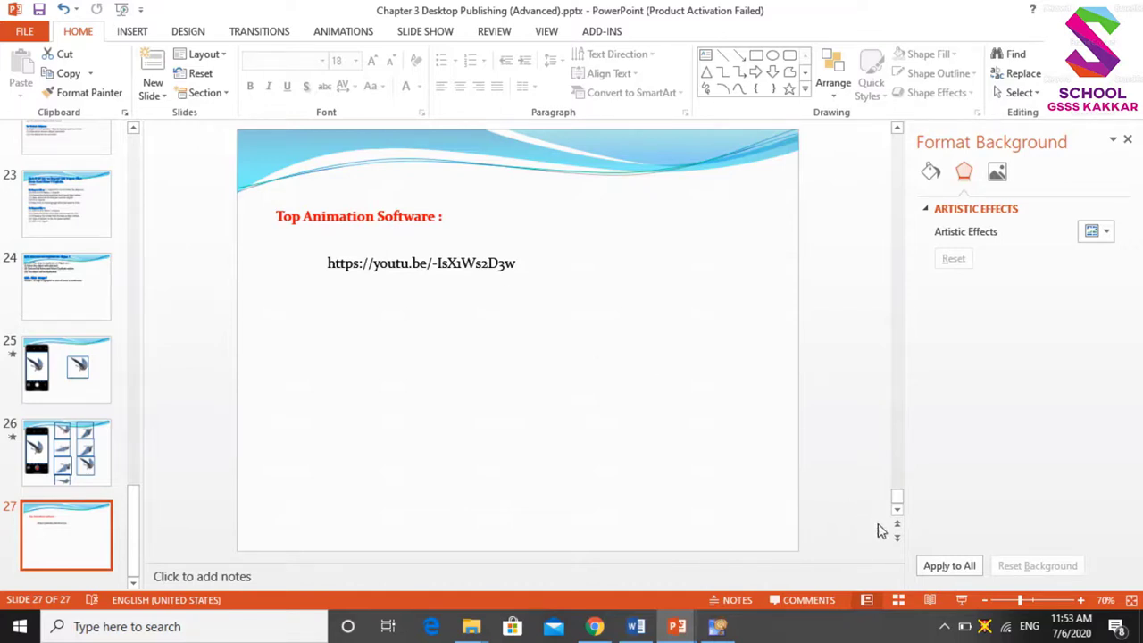
click(963, 601)
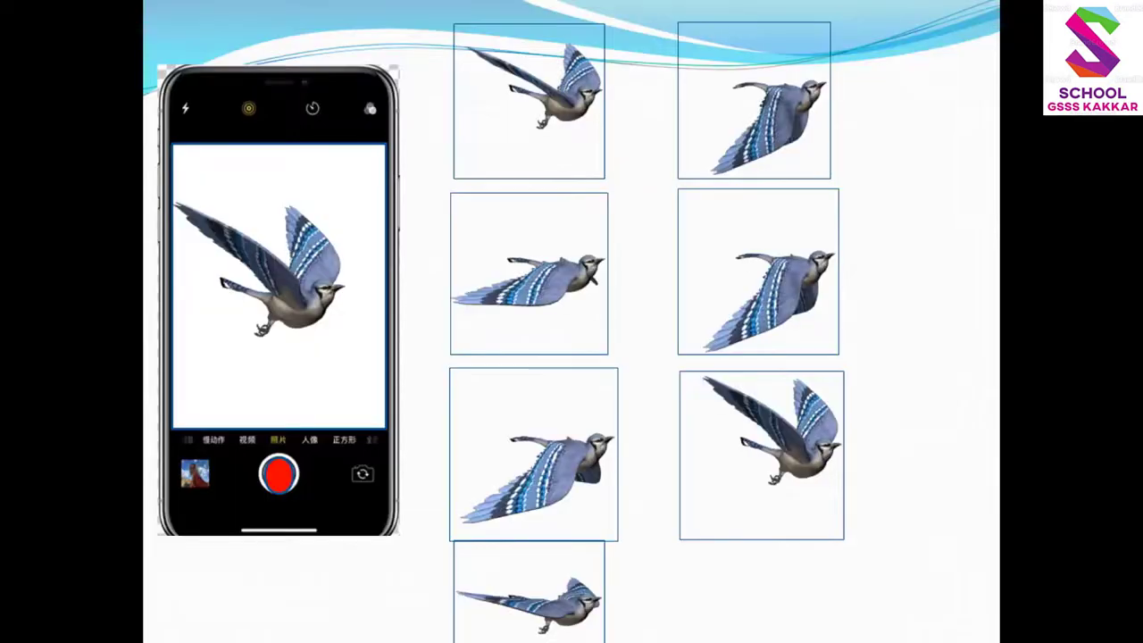